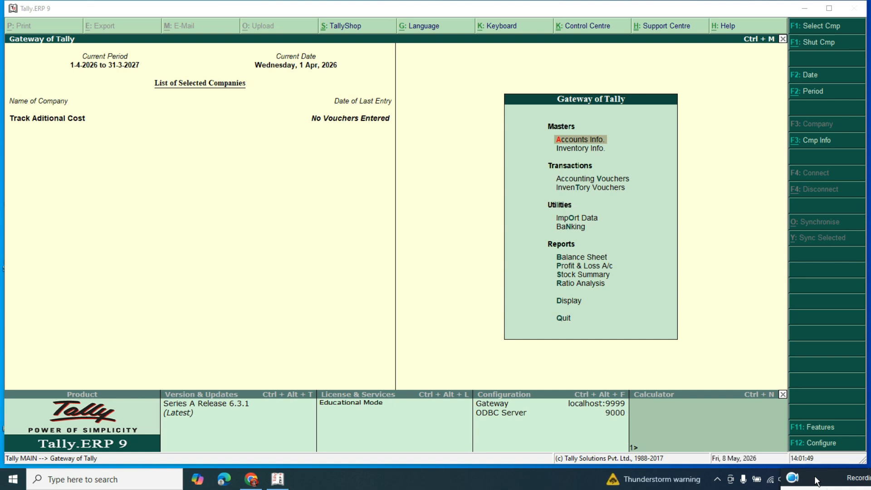
# Enable tracking of additional costs of purchases in the company's inventory features and save the change
pyautogui.moveTo(457, 1); pyautogui.dragTo(473, 5)
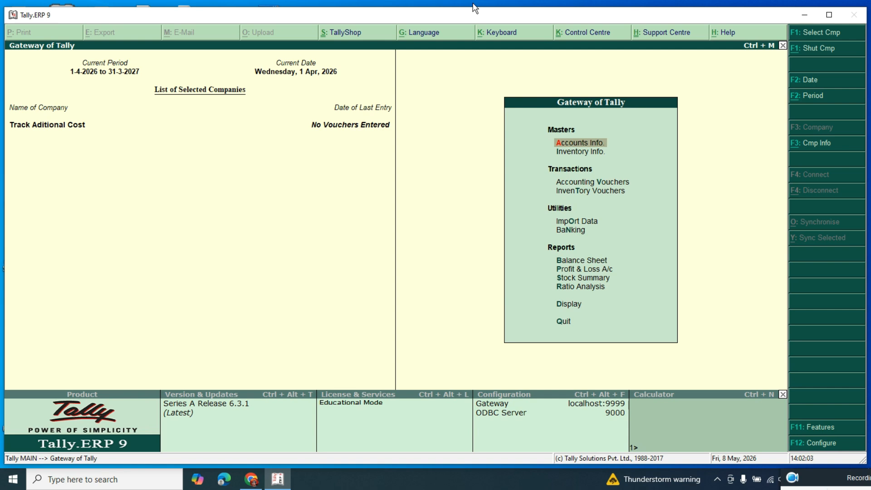
pyautogui.press('F11')
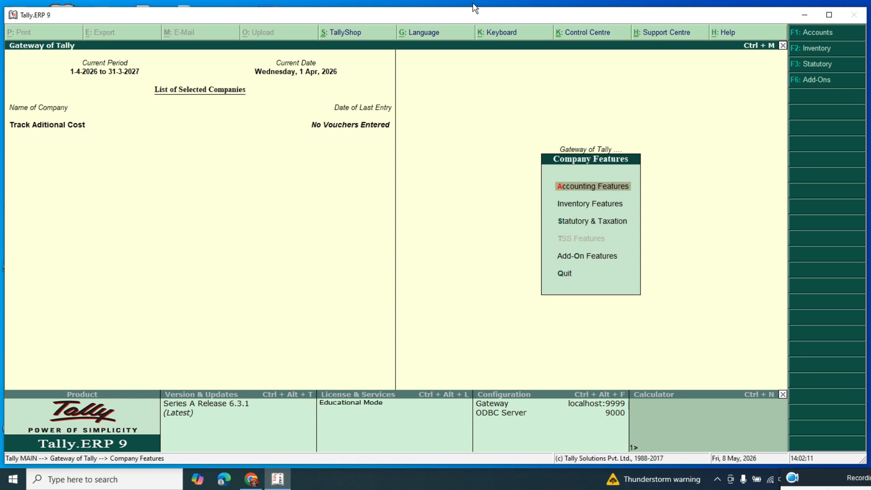
pyautogui.press('Down')
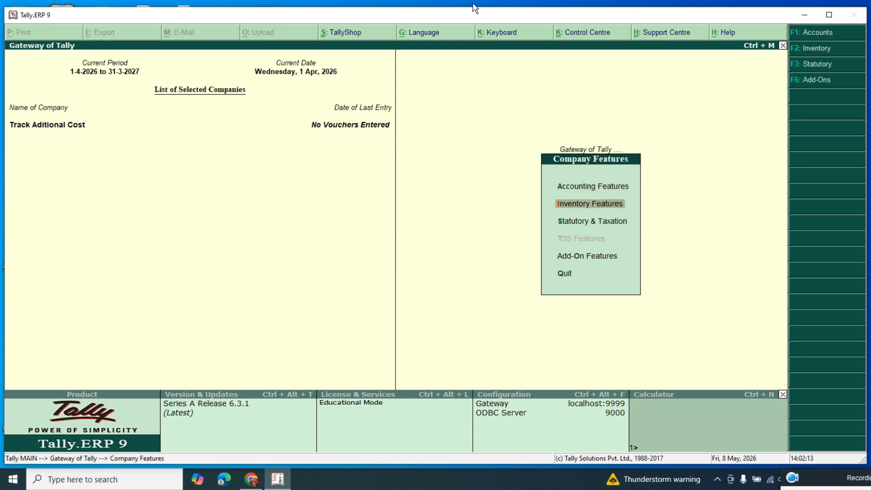
pyautogui.press('Return')
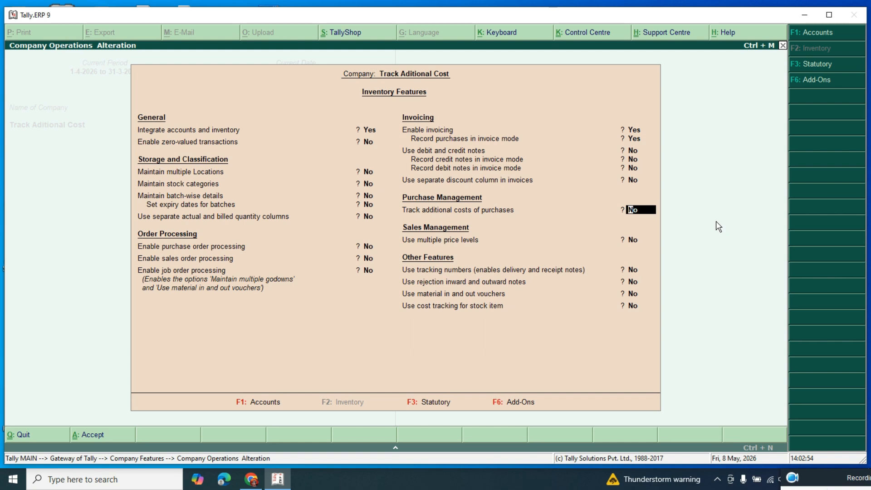
pyautogui.write('y')
pyautogui.press('Return')
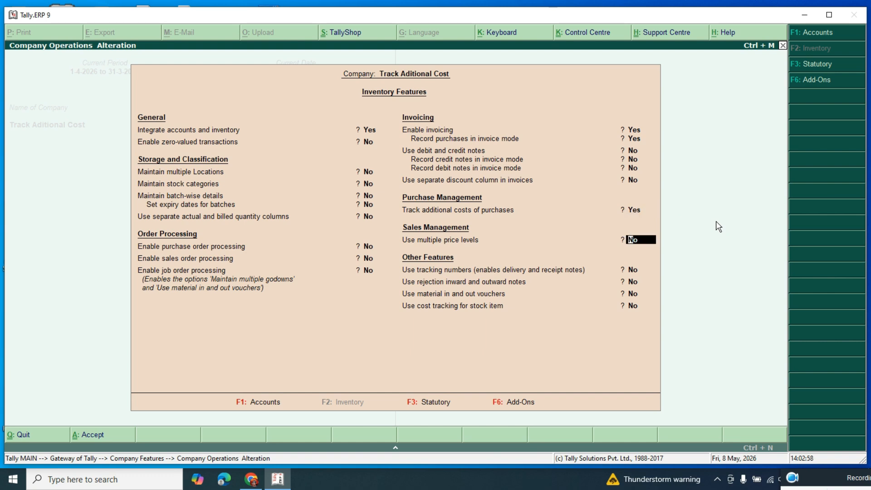
pyautogui.hotkey('ctrl', 'a')
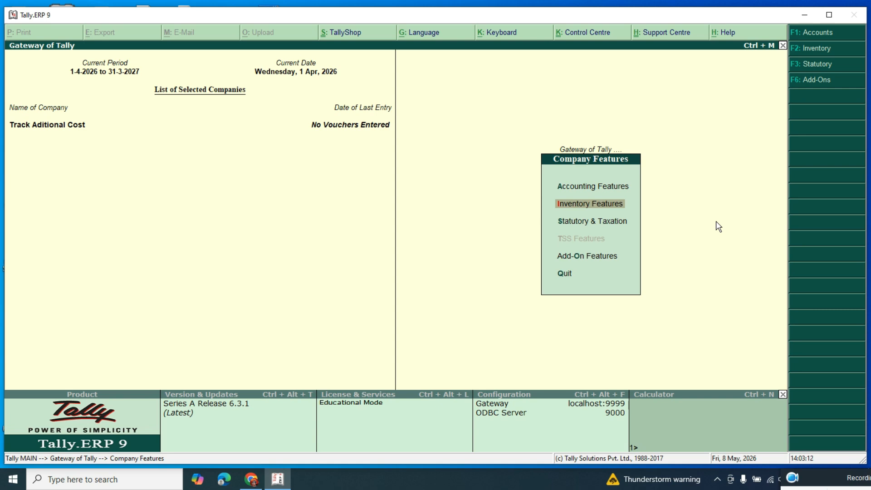
pyautogui.press('Escape')
pyautogui.press('Escape')
pyautogui.press('Escape')
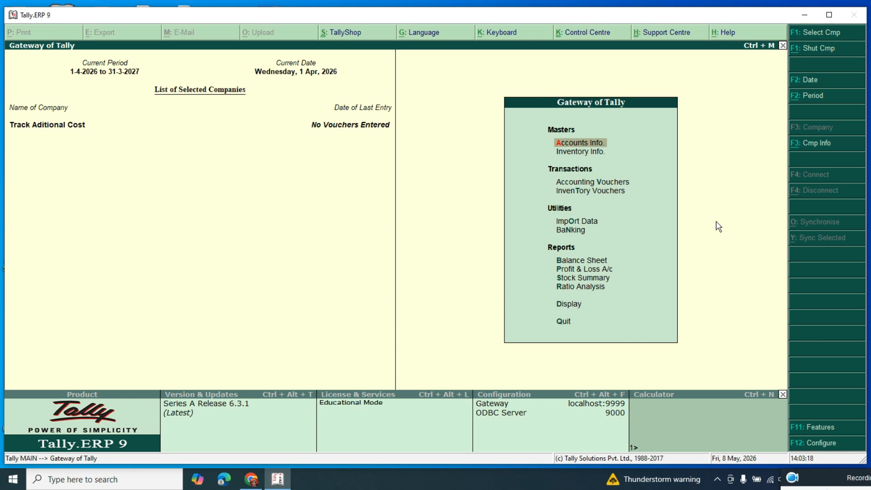
# Open the single account group Indirect Expenses for alteration
pyautogui.press('Return')
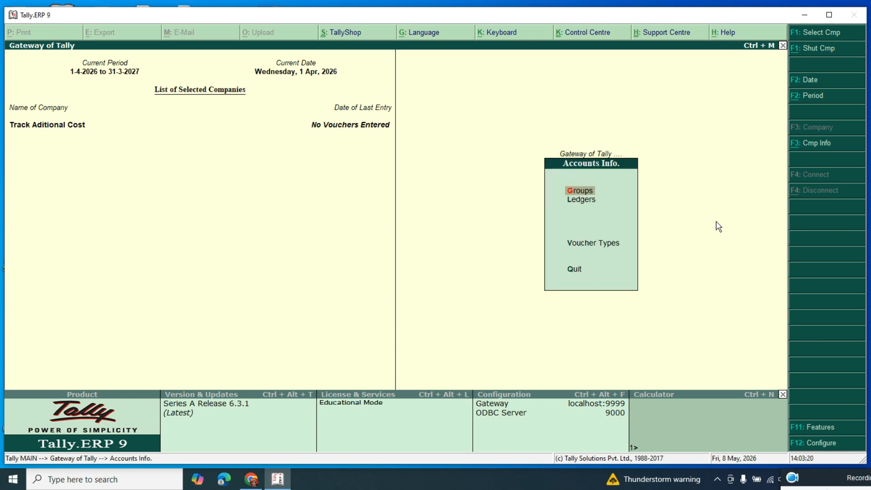
pyautogui.press('Down')
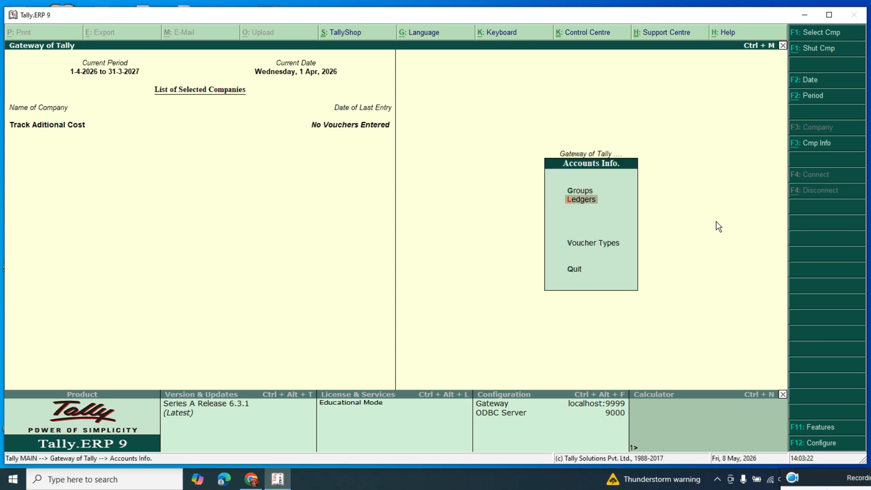
pyautogui.press('Up')
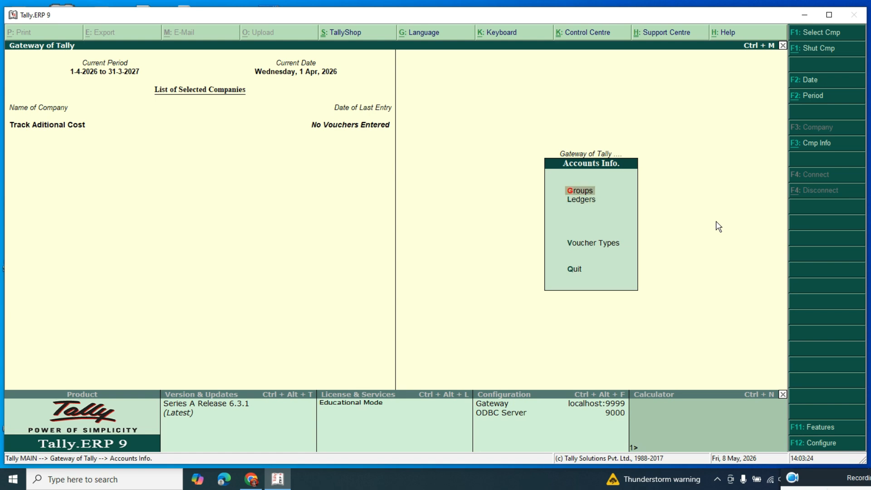
pyautogui.press('Return')
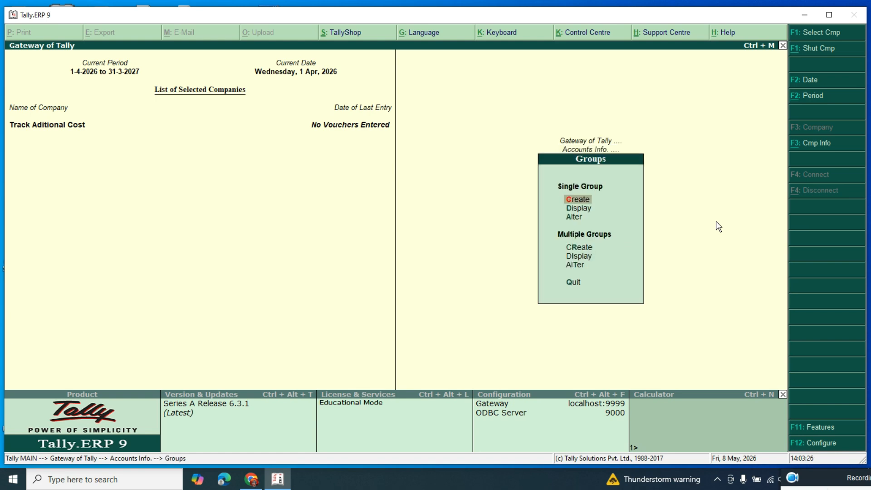
pyautogui.press('Down')
pyautogui.press('Down')
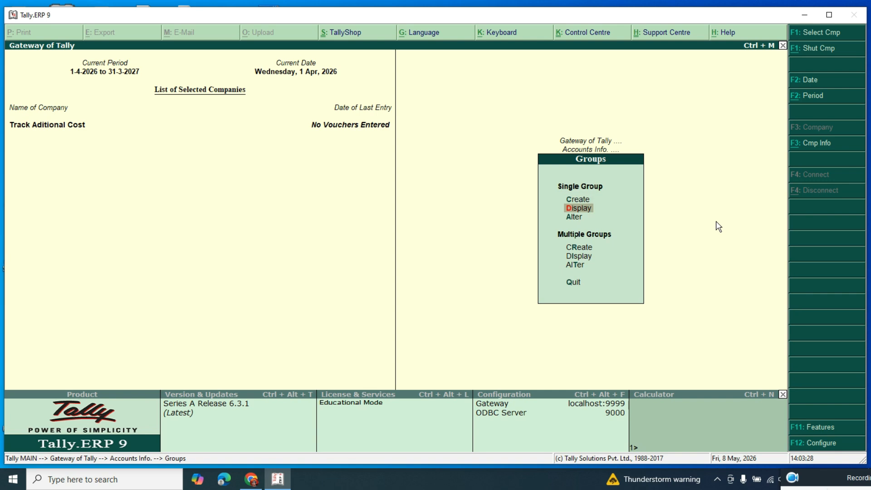
pyautogui.press('Return')
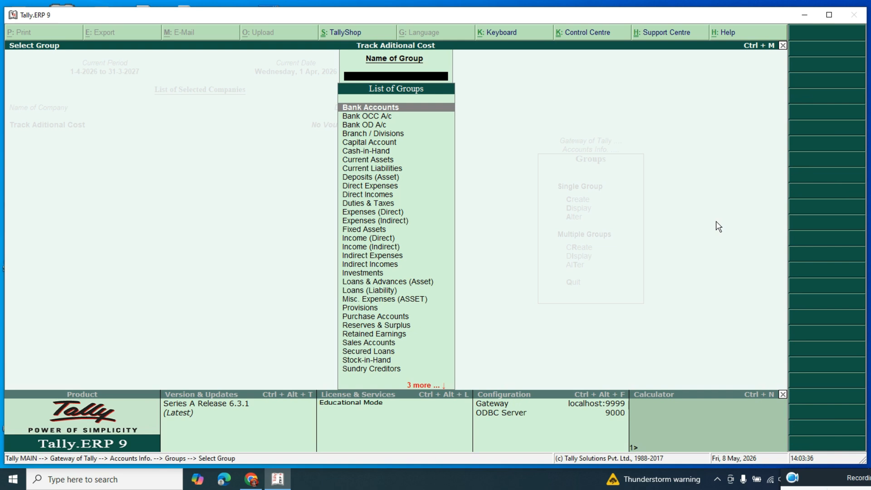
pyautogui.write('i')
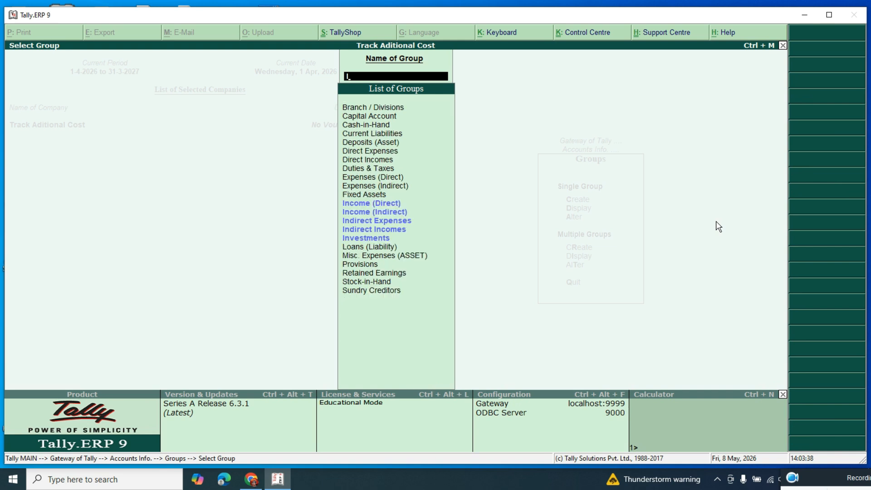
pyautogui.press('Down')
pyautogui.press('Down')
pyautogui.press('Down')
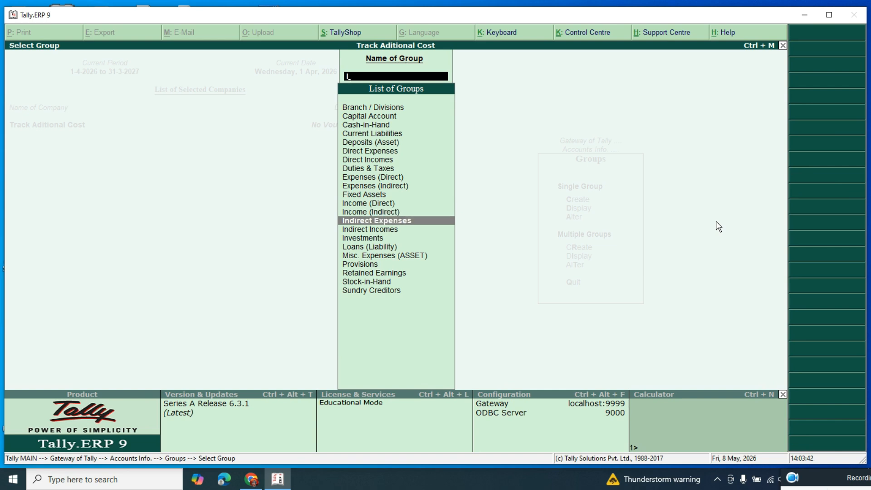
pyautogui.press('Return')
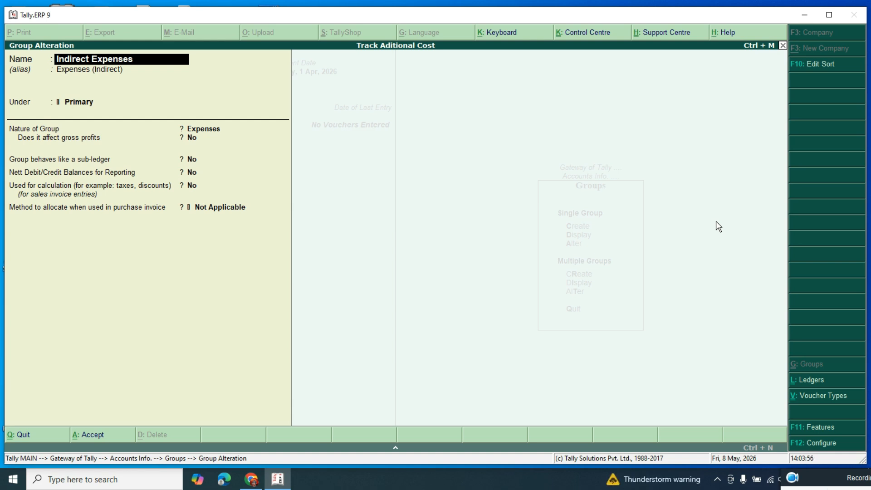
# Set the Indirect Expenses group's purchase invoice allocation method to Appropriate by Qty, save it and return to the Gateway of Tally
pyautogui.press('super+plus')
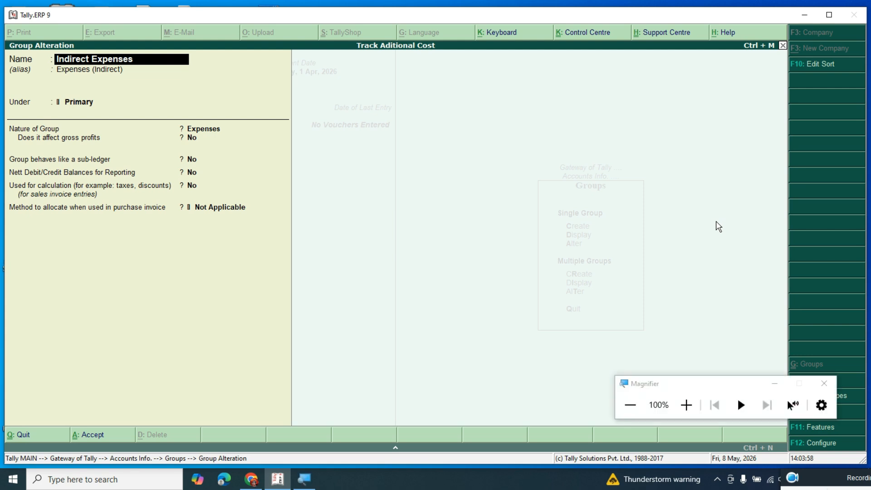
pyautogui.press('super+plus')
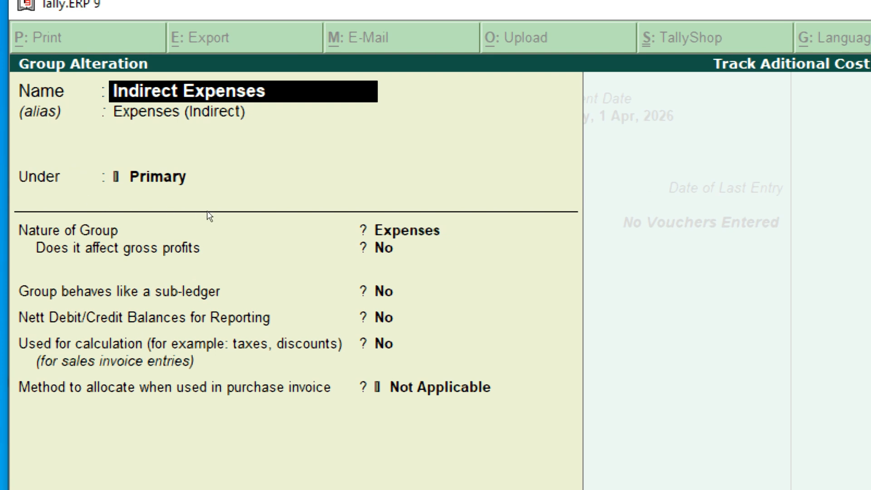
pyautogui.hotkey('ctrl', 'End')
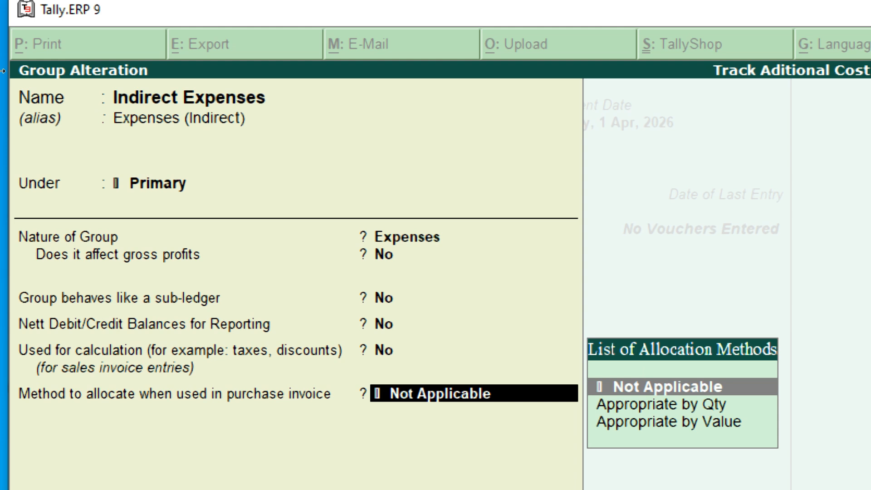
pyautogui.press('Down')
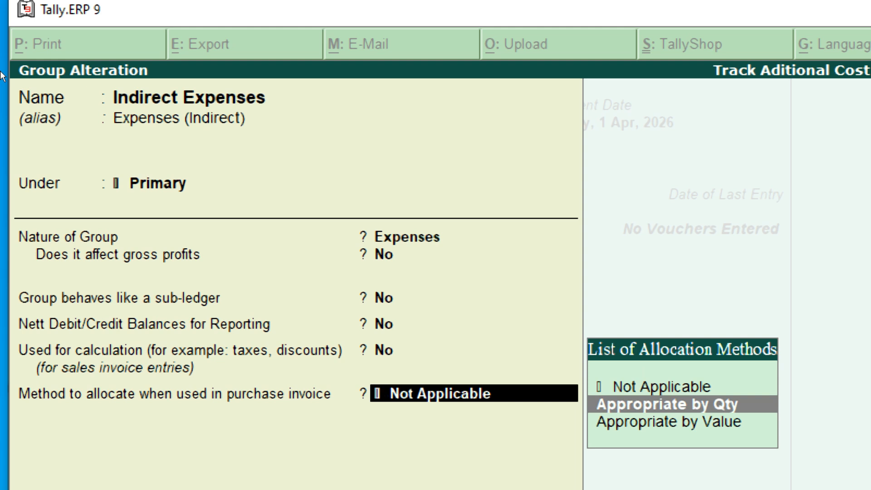
pyautogui.press('Return')
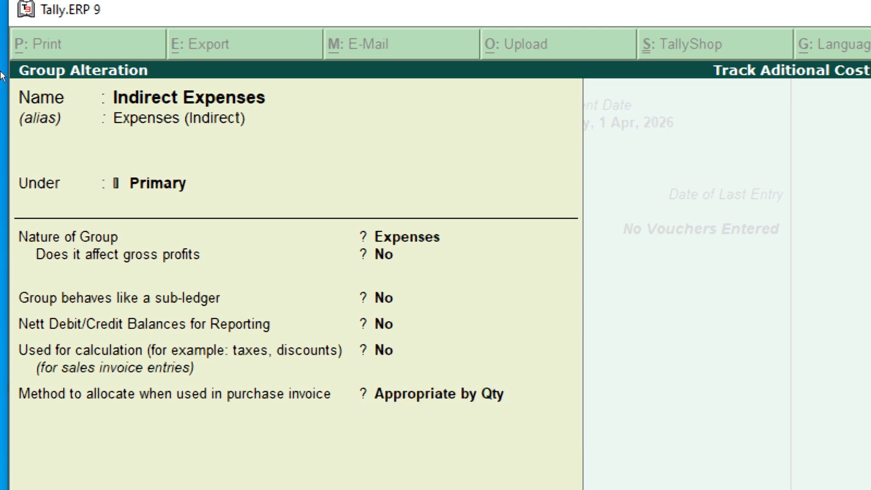
pyautogui.press('super+minus')
pyautogui.press('Return')
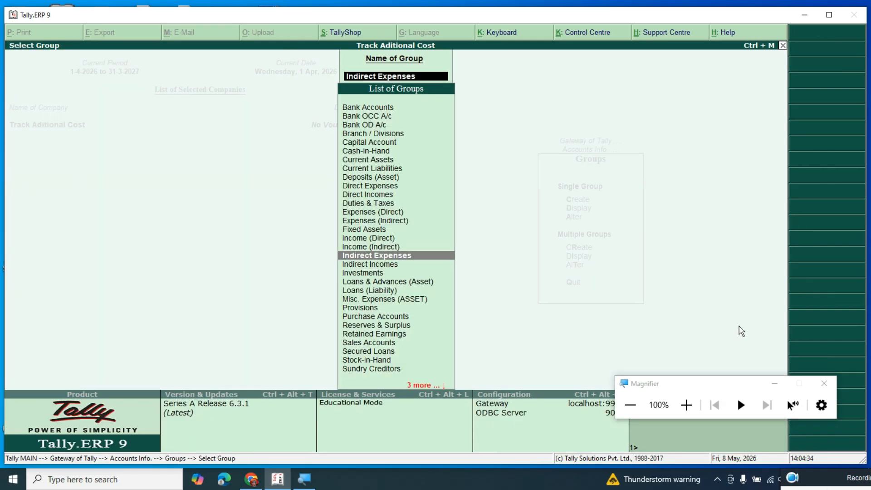
pyautogui.click(832, 384)
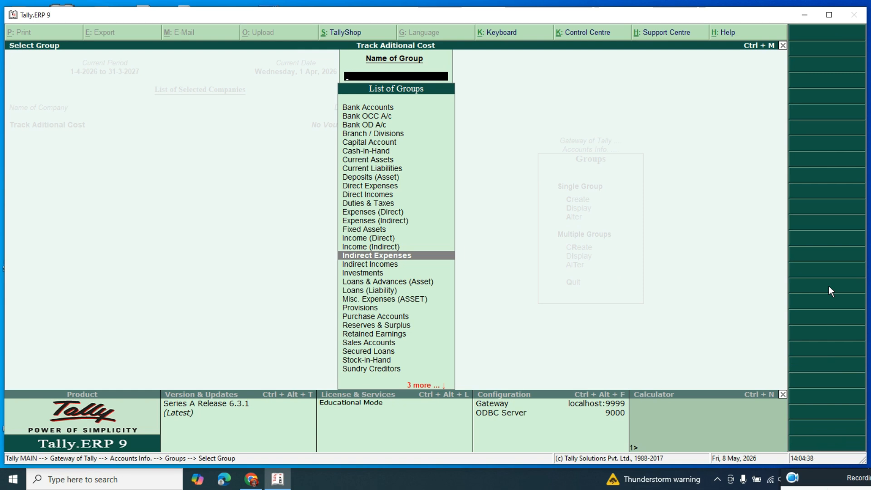
pyautogui.press('Escape')
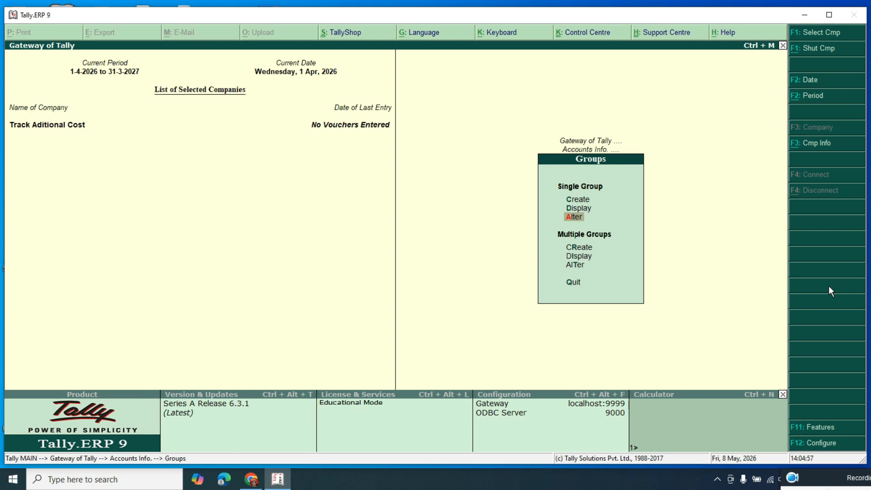
pyautogui.press('Escape')
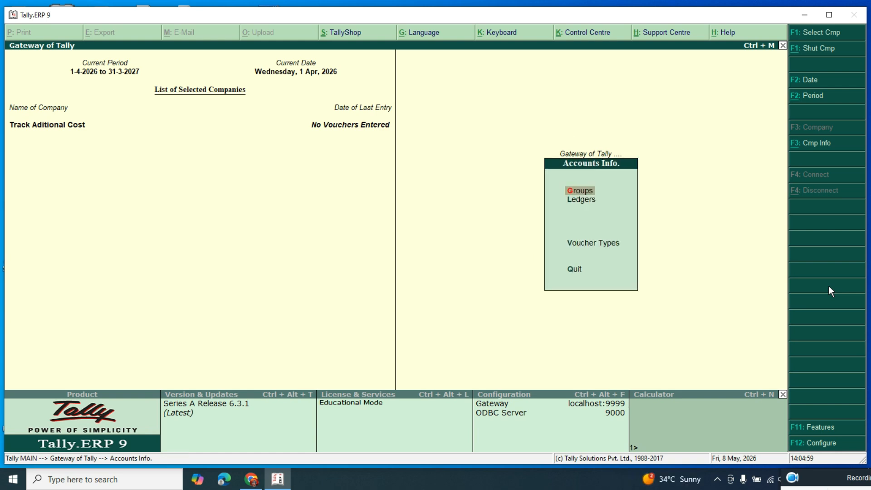
pyautogui.press('Escape')
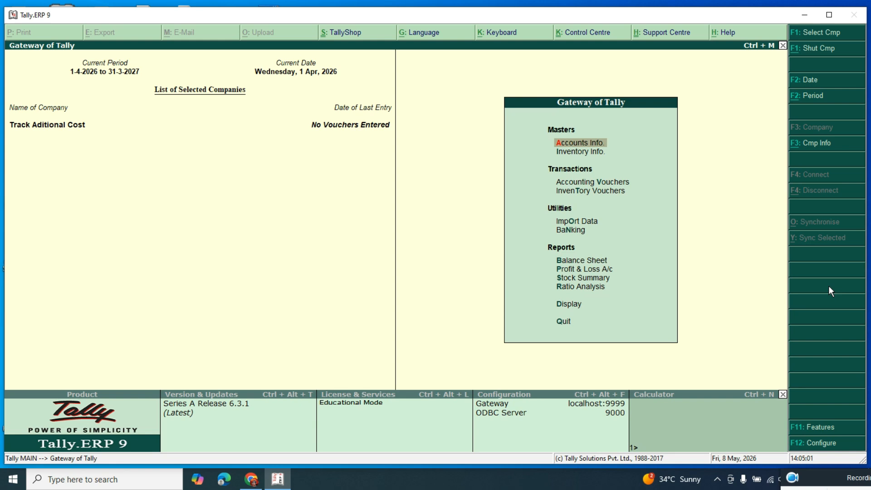
# Start a receipt voucher with Cash as the account and choose the individual's named ledger under Particulars
pyautogui.press('Down')
pyautogui.press('Down')
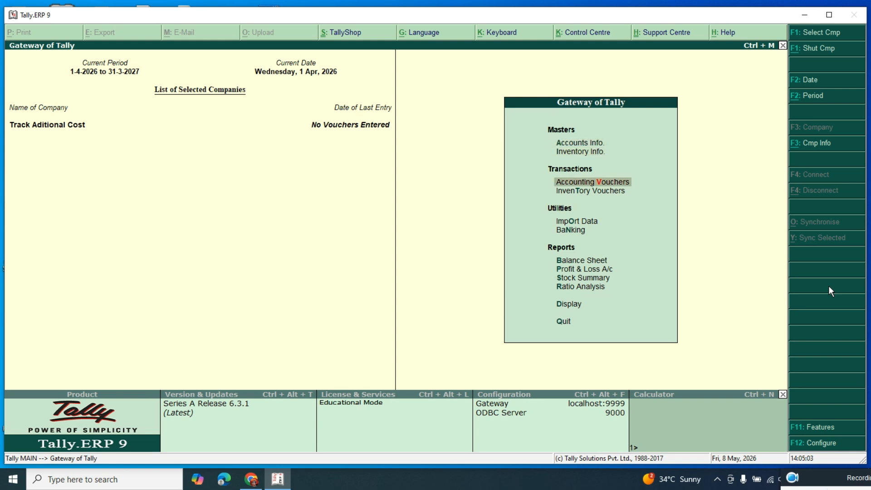
pyautogui.press('Return')
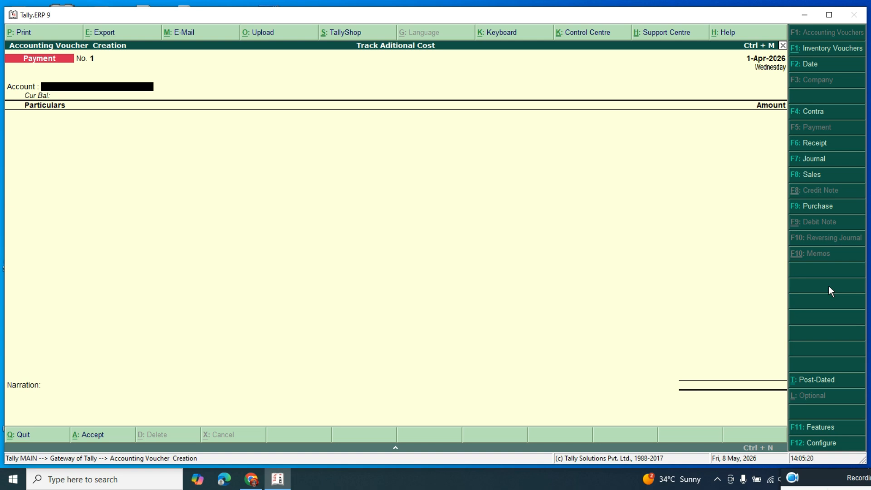
pyautogui.press('F6')
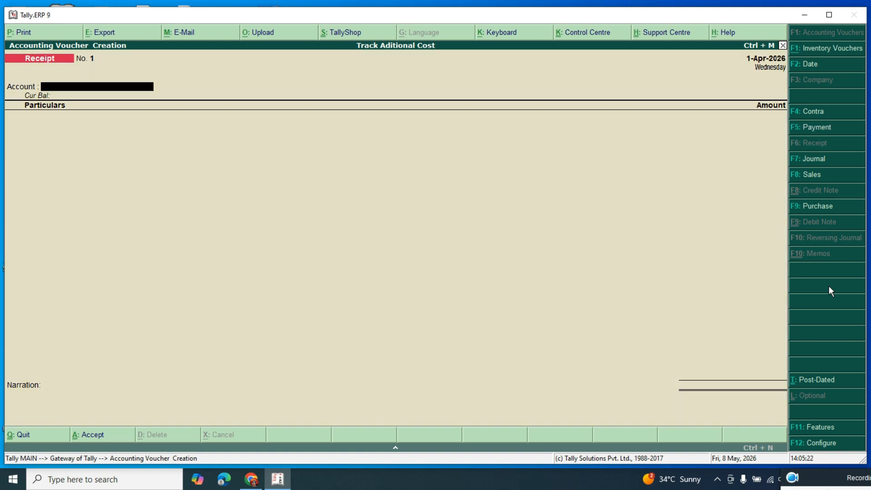
pyautogui.press('Return')
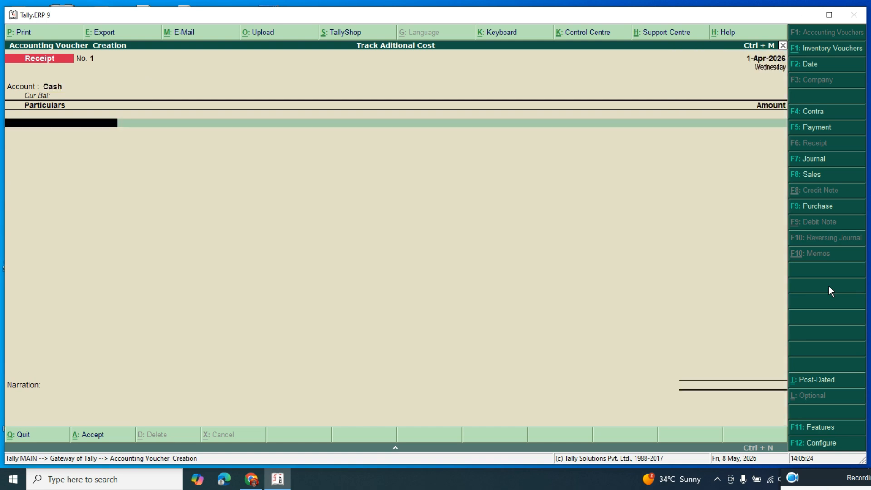
pyautogui.press('Return')
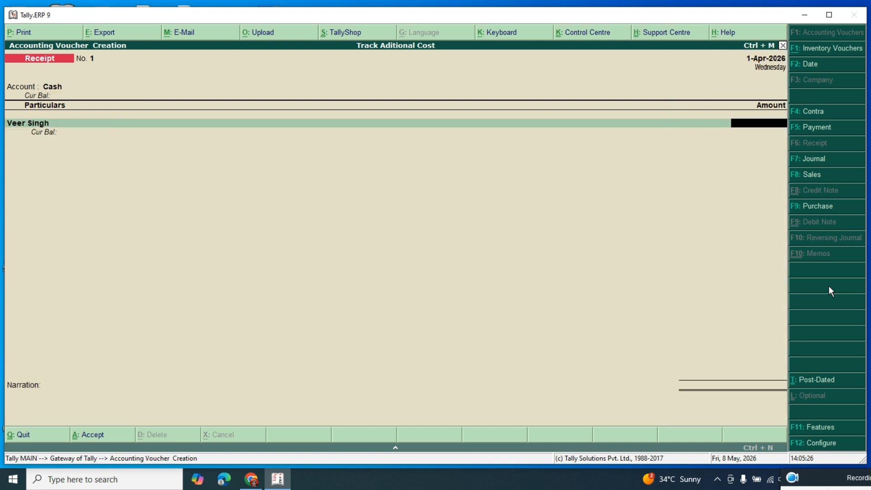
# Set the receipt amount to 100000 and save the voucher
pyautogui.write('100000')
pyautogui.press('Return')
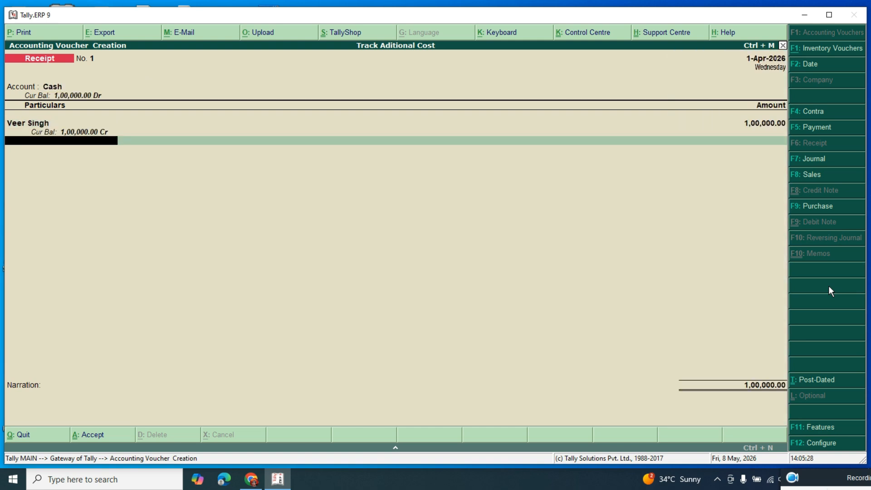
pyautogui.hotkey('ctrl', 'a')
pyautogui.press('Escape')
pyautogui.press('Return')
pyautogui.press('Return')
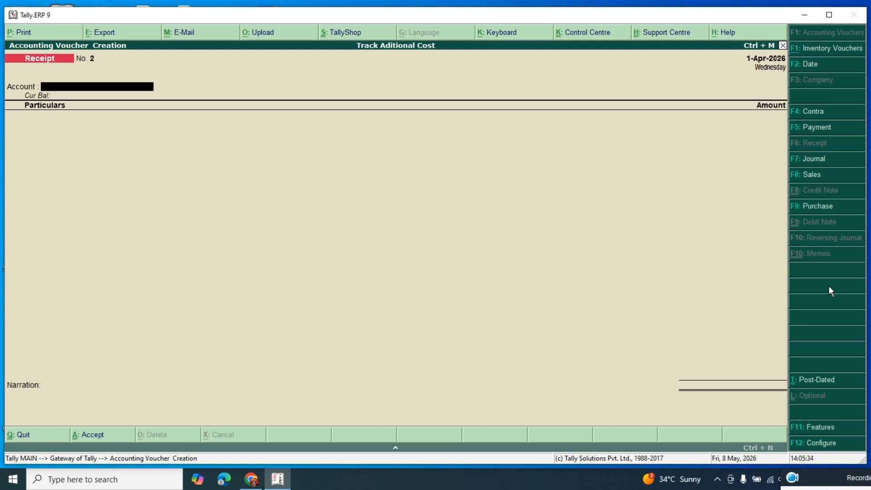
# Start a purchase voucher with Cash as the party account and Purchase A/c as the purchase ledger
pyautogui.press('Escape')
pyautogui.press('Return')
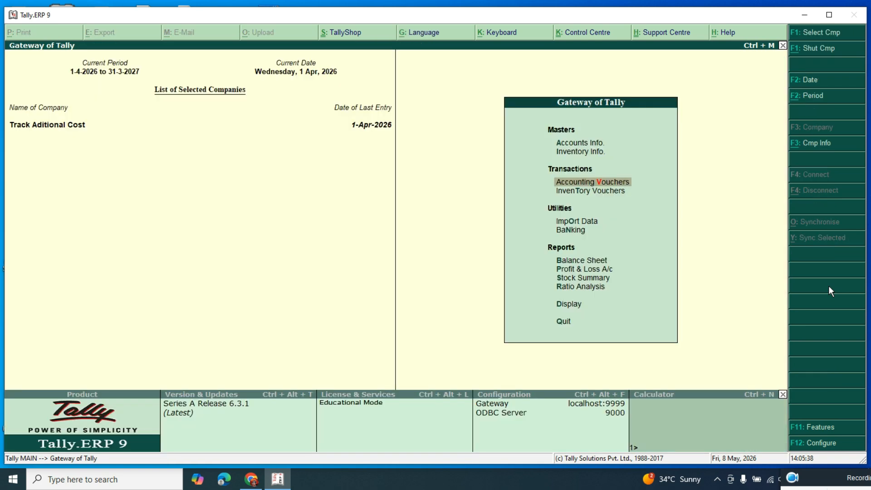
pyautogui.press('Return')
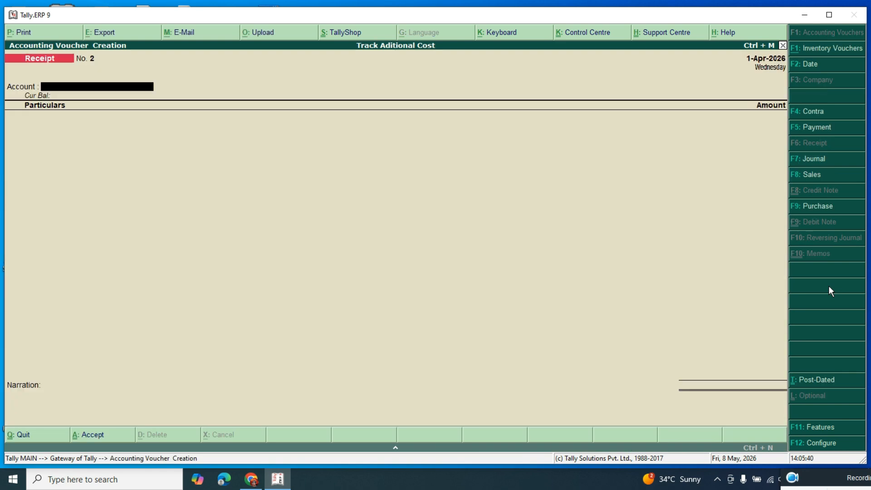
pyautogui.press('F9')
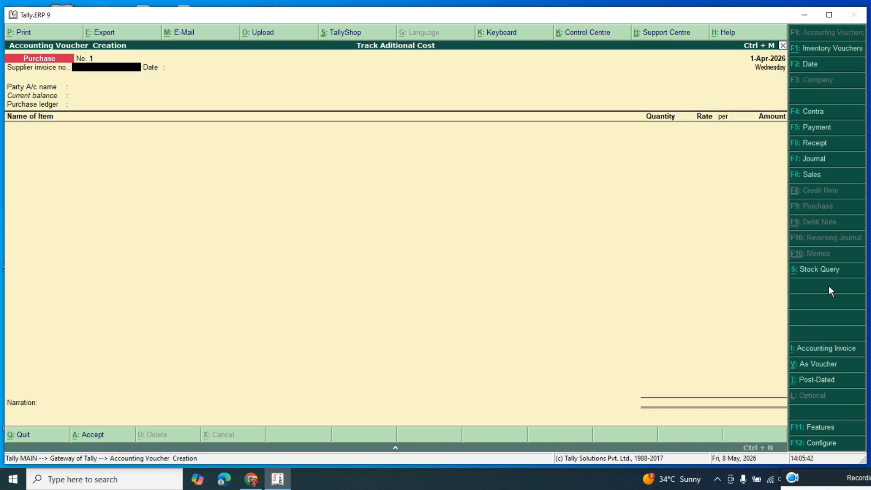
pyautogui.press('Return')
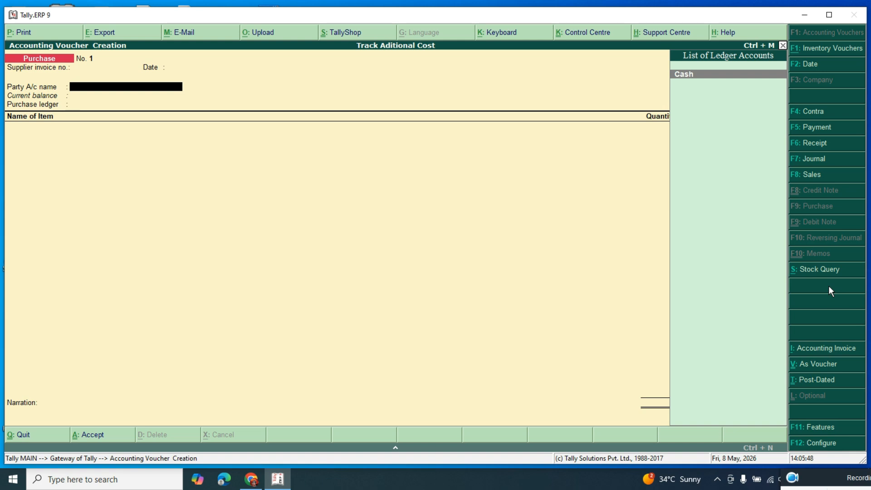
pyautogui.press('Return')
pyautogui.press('Return')
pyautogui.press('Return')
pyautogui.press('Return')
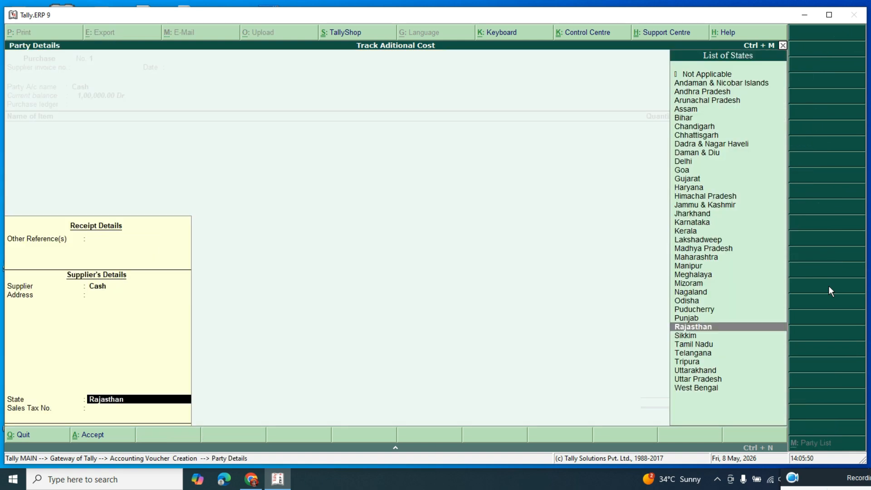
pyautogui.press('Return')
pyautogui.press('Return')
pyautogui.press('Return')
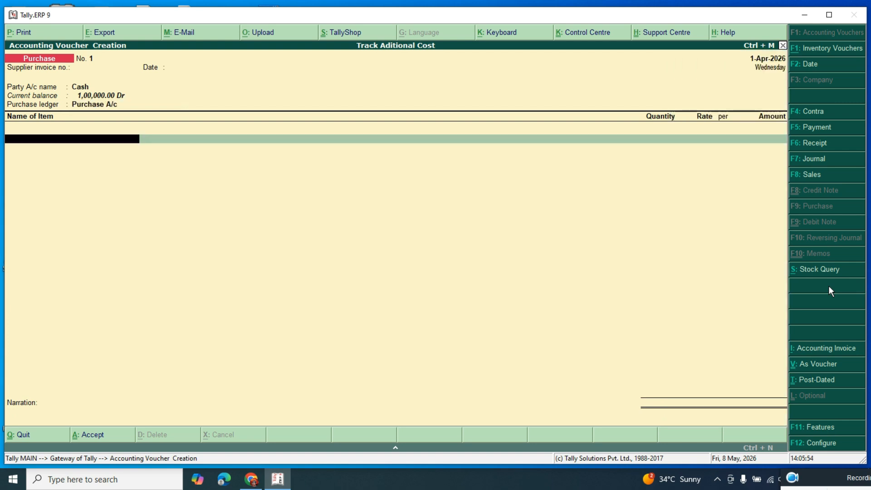
# Enter 10 Pcs. of HCL Laptop at a rate of 10000 and save the purchase voucher
pyautogui.write('HCL Laptop')
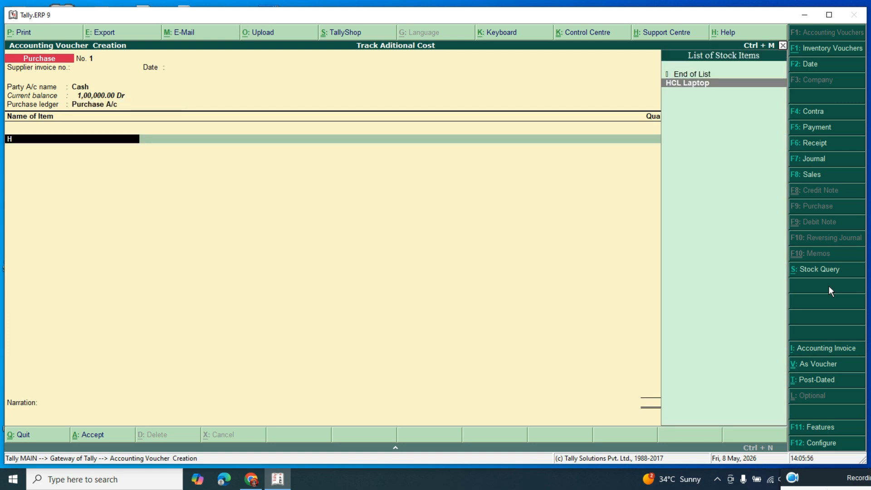
pyautogui.press('Return')
pyautogui.write('10')
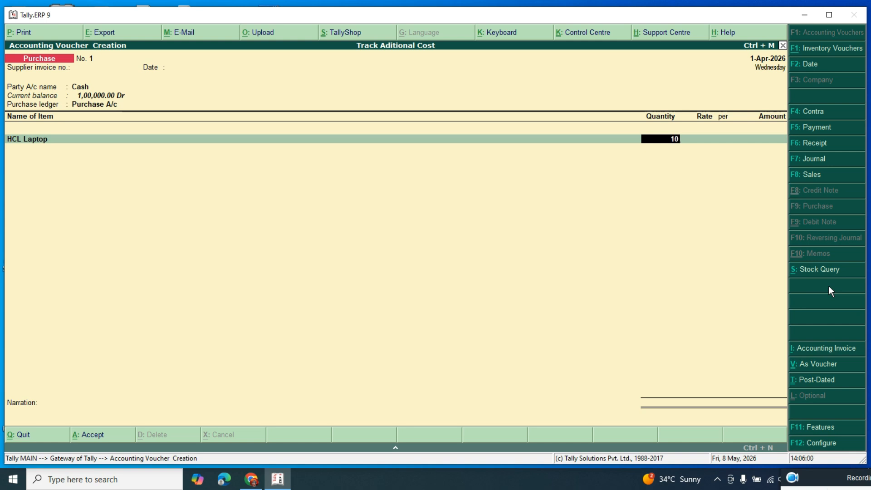
pyautogui.press('Return')
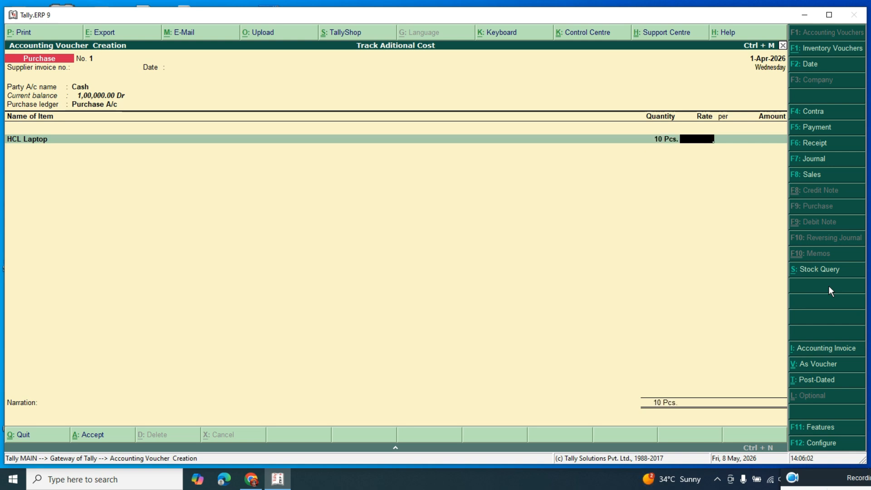
pyautogui.write('10000')
pyautogui.press('Return')
pyautogui.press('Return')
pyautogui.press('Return')
pyautogui.press('Return')
pyautogui.press('Return')
pyautogui.press('Return')
pyautogui.press('Return')
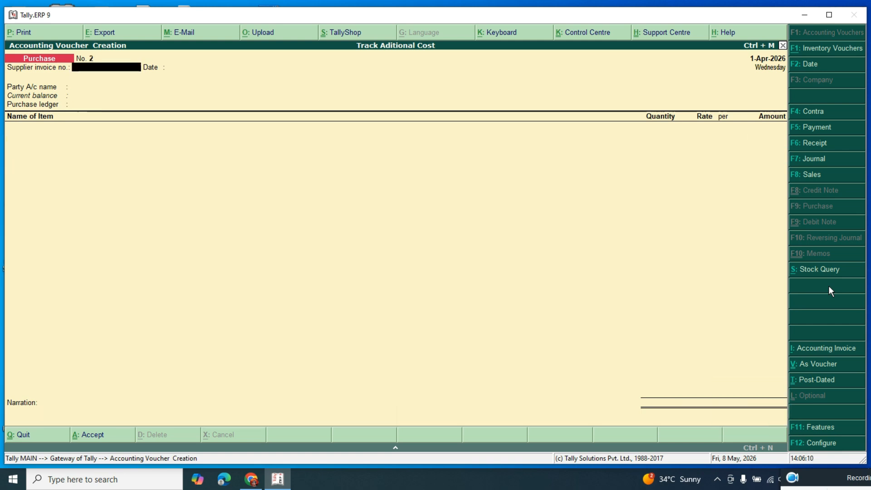
# Leave voucher entry and check the HCL Laptop's closing quantity, rate and value in the Stock Summary
pyautogui.press('Escape')
pyautogui.press('Return')
pyautogui.press('Escape')
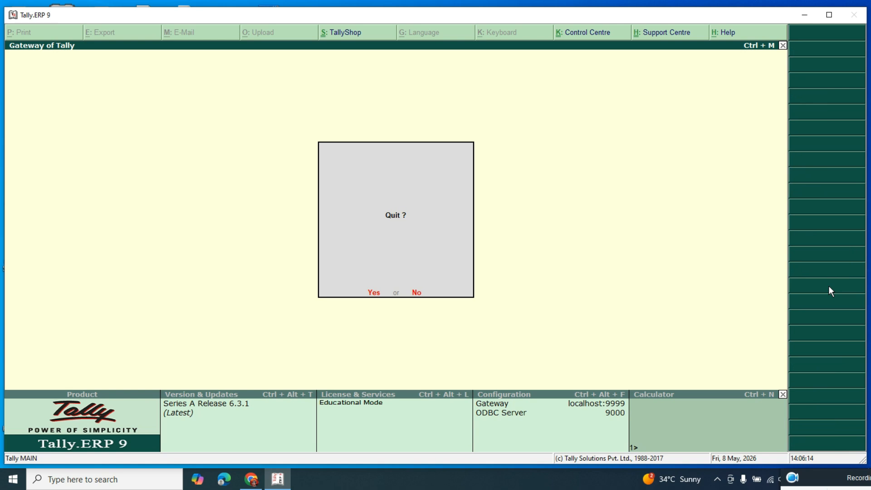
pyautogui.press('Escape')
pyautogui.press('Down')
pyautogui.press('Down')
pyautogui.press('Down')
pyautogui.press('Down')
pyautogui.press('Down')
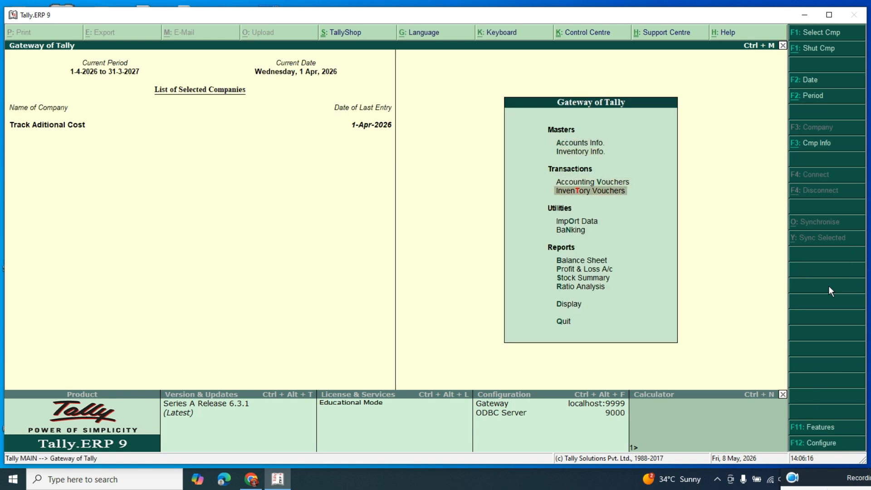
pyautogui.press('Down')
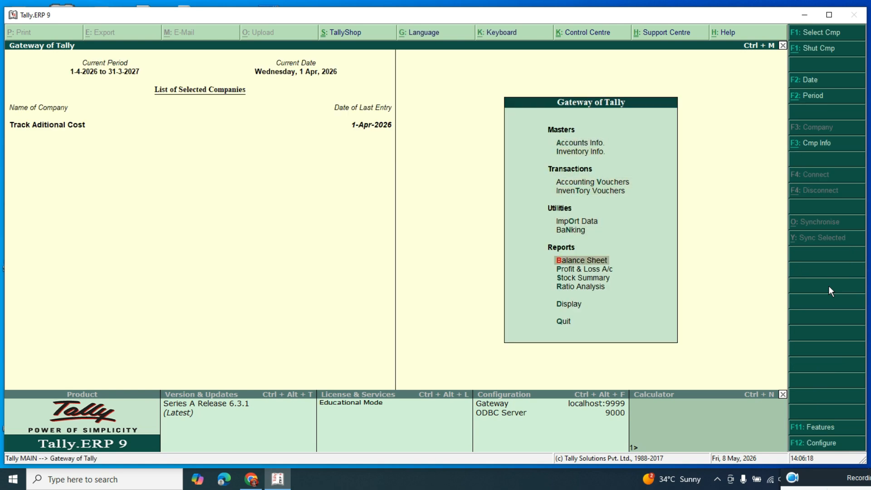
pyautogui.press('Down')
pyautogui.press('Down')
pyautogui.press('Return')
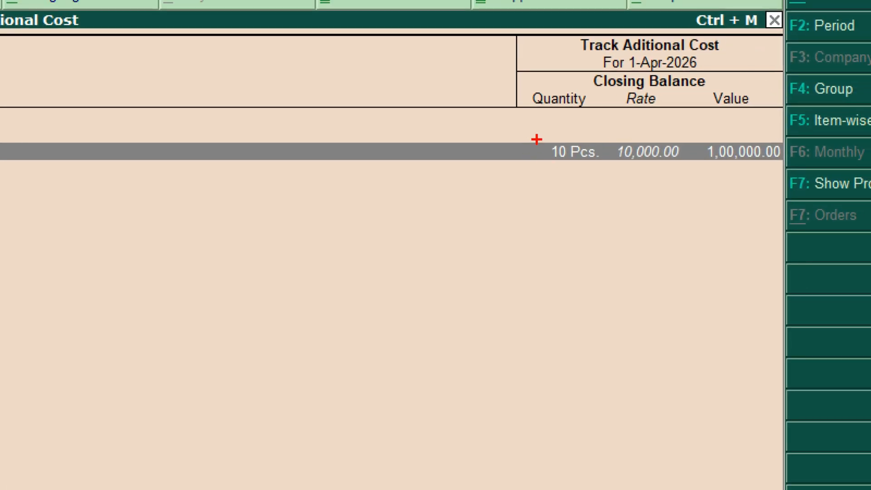
pyautogui.moveTo(538, 136)
pyautogui.mouseDown()
pyautogui.moveTo(585, 160)
pyautogui.moveTo(782, 165)
pyautogui.mouseUp()
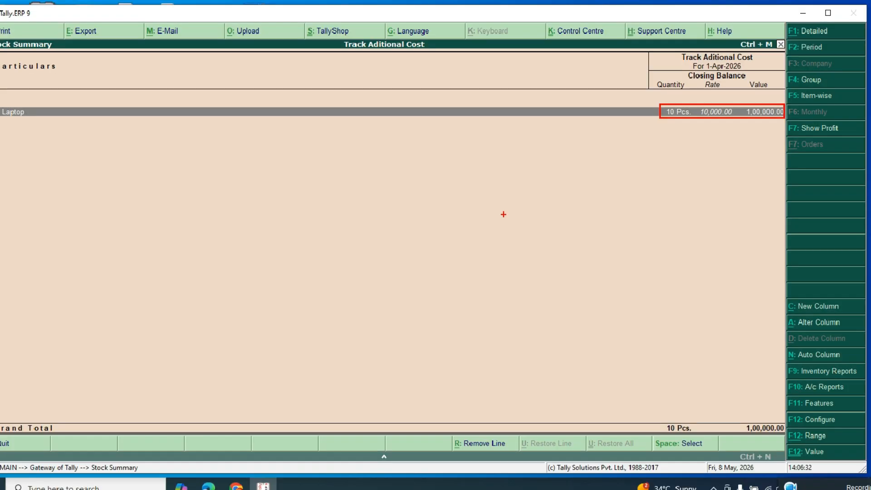
pyautogui.press('Escape')
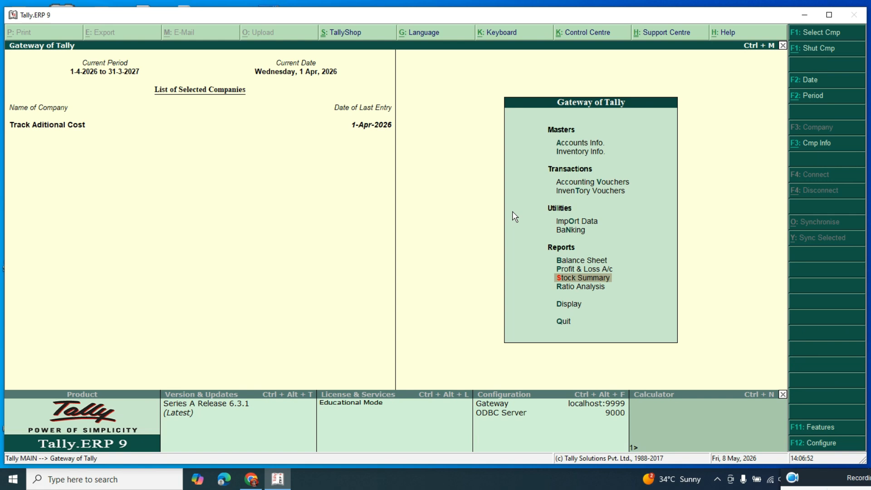
# Open the Cash purchase voucher from the Day Book for alteration
pyautogui.press('Escape')
pyautogui.press('n')
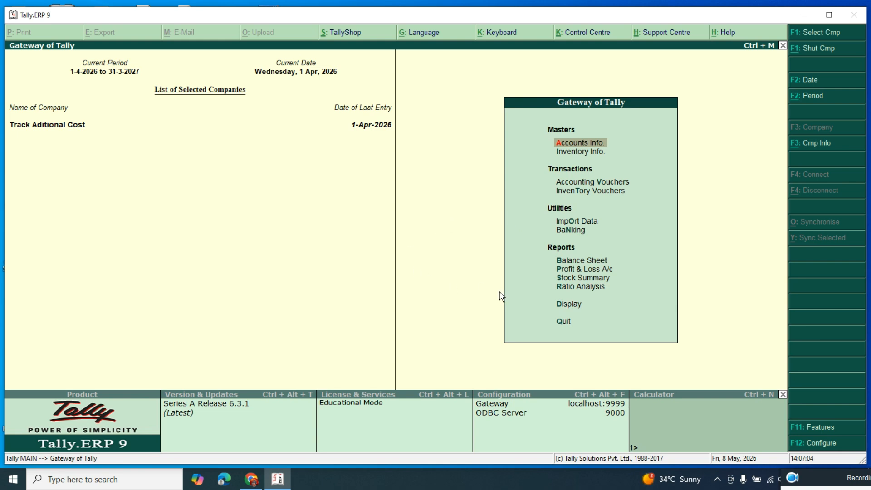
pyautogui.click(567, 308)
pyautogui.click(566, 307)
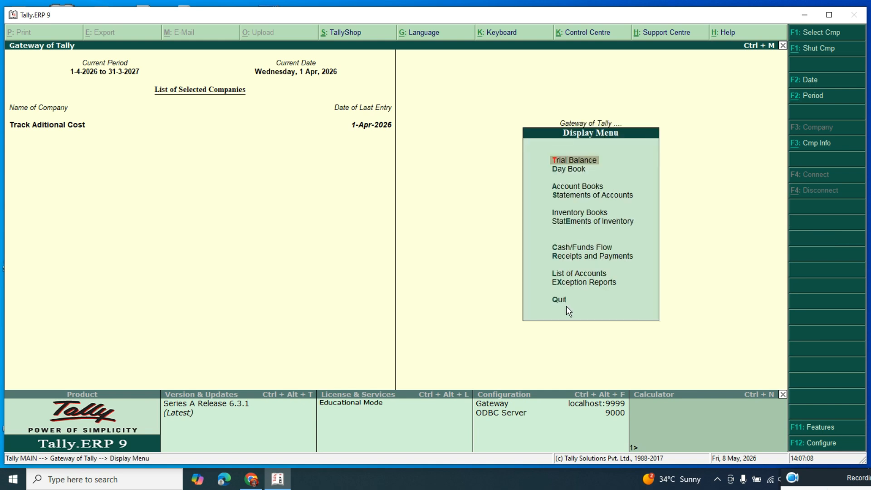
pyautogui.press('Down')
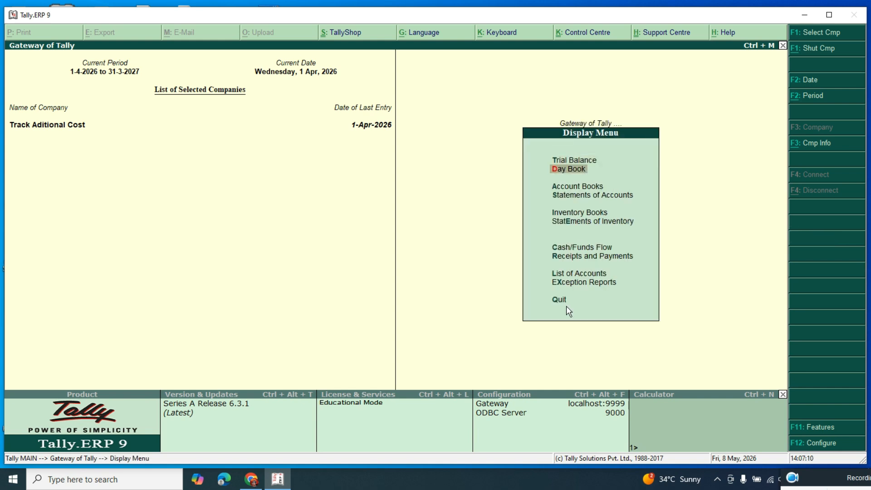
pyautogui.press('Return')
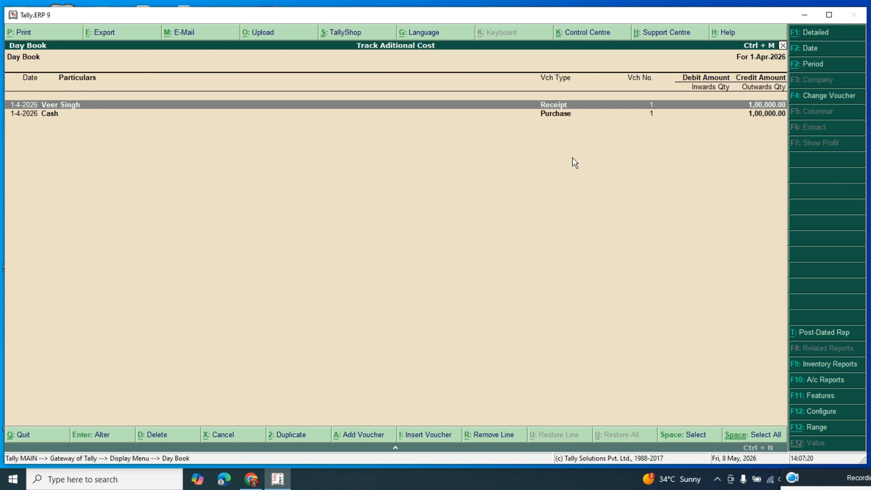
pyautogui.press('Down')
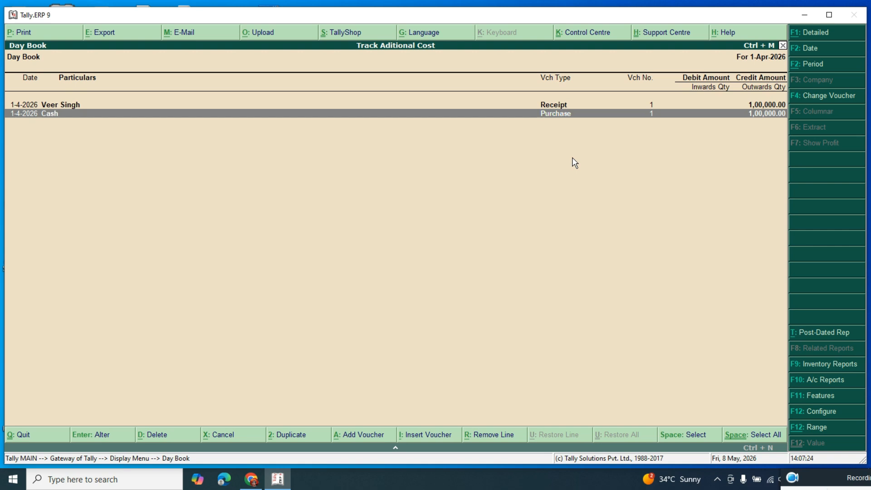
pyautogui.press('Return')
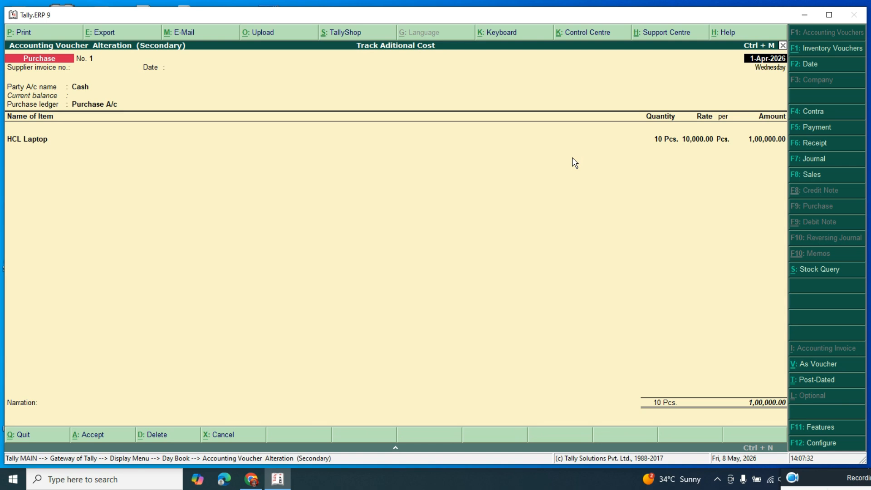
# Accept the purchase voucher's existing header, party and HCL Laptop entries up to the additional ledger line below the item
pyautogui.press('Return')
pyautogui.press('Return')
pyautogui.press('Return')
pyautogui.press('Return')
pyautogui.press('Return')
pyautogui.press('Return')
pyautogui.press('Return')
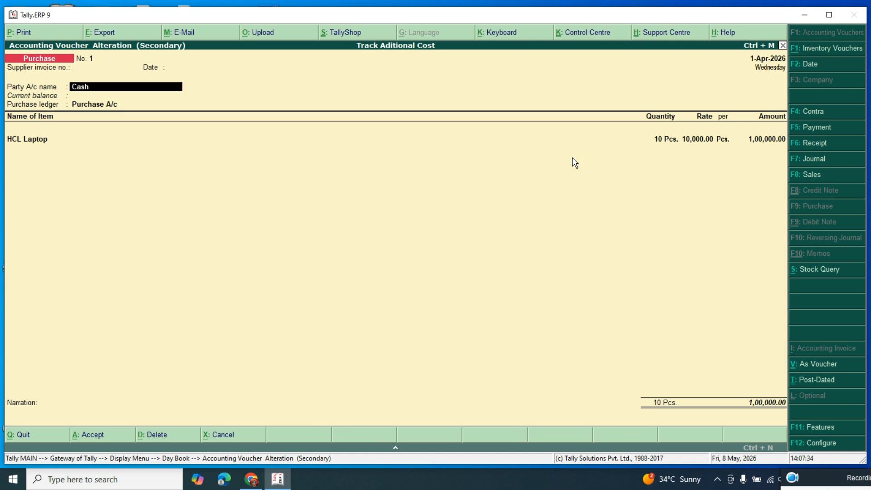
pyautogui.press('Return')
pyautogui.press('Return')
pyautogui.press('Return')
pyautogui.press('Return')
pyautogui.press('Return')
pyautogui.press('Return')
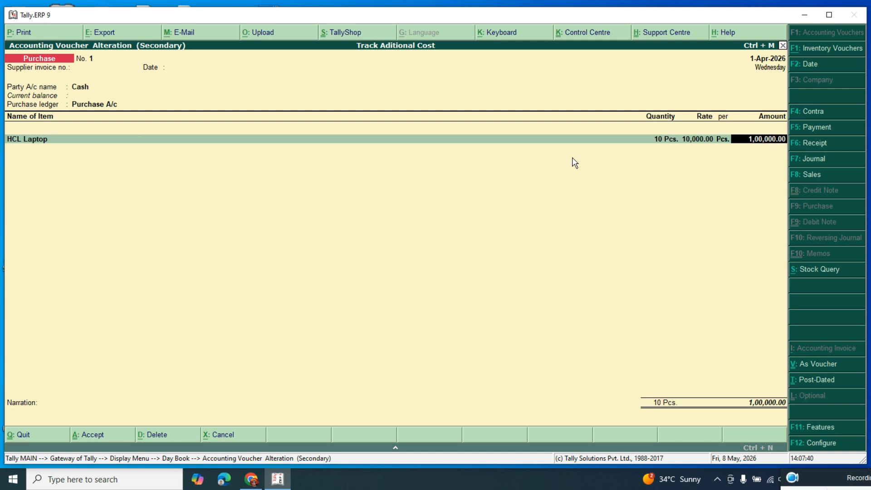
pyautogui.press('Return')
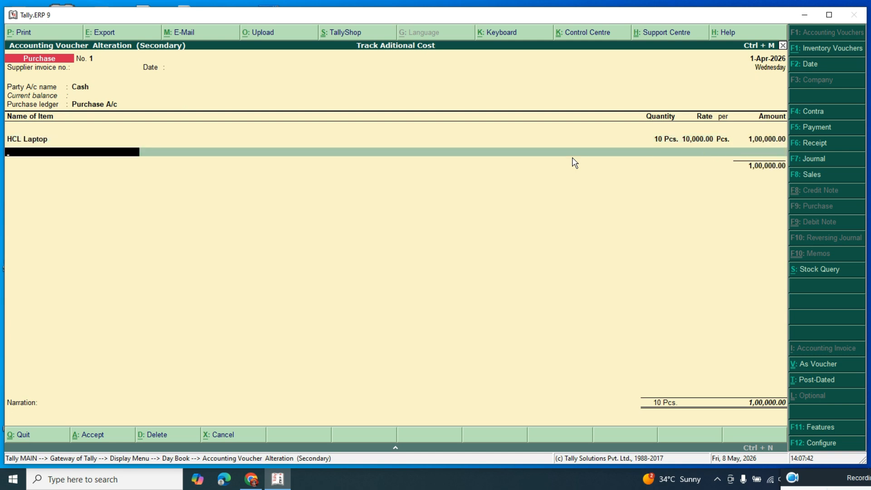
pyautogui.press('Return')
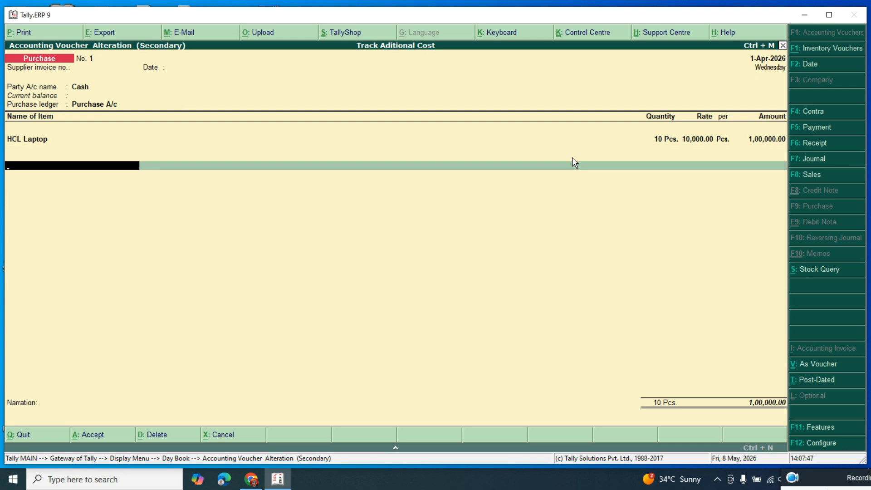
# Add Refreshment A/c with an amount of 2000 below the HCL Laptop item and save the altered purchase voucher
pyautogui.write('F')
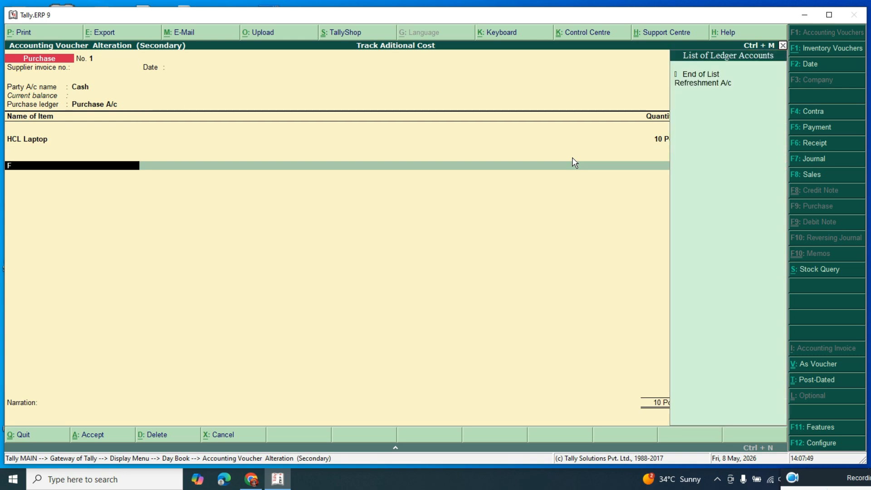
pyautogui.press('BackSpace')
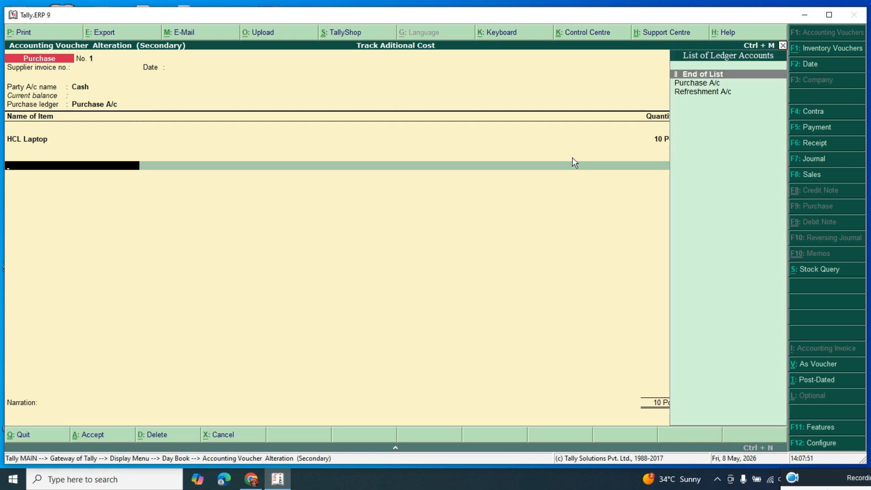
pyautogui.press('Down')
pyautogui.press('Down')
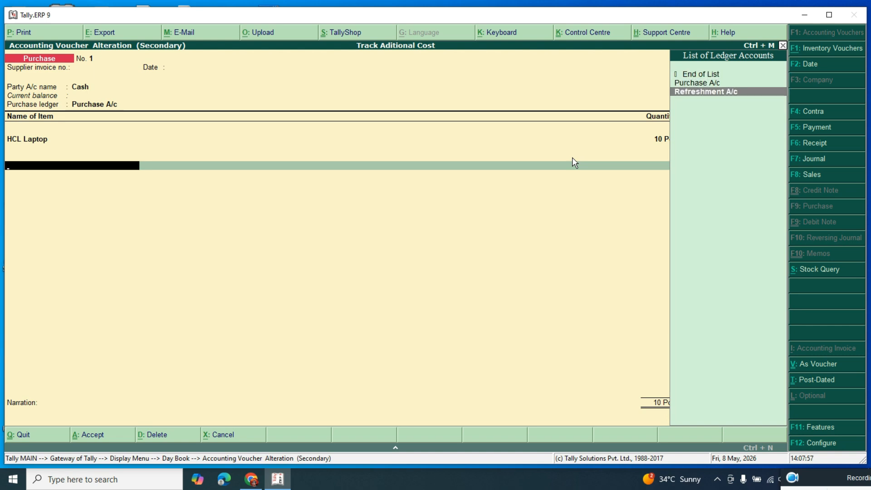
pyautogui.press('Return')
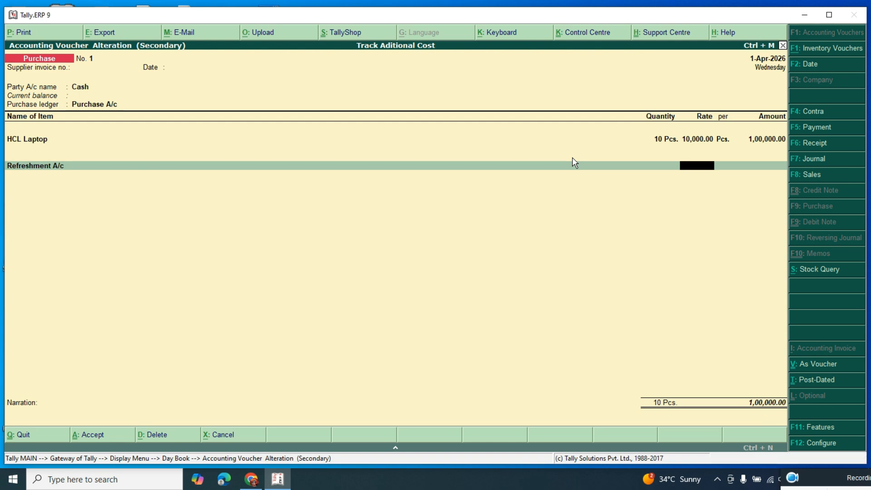
pyautogui.press('BackSpace')
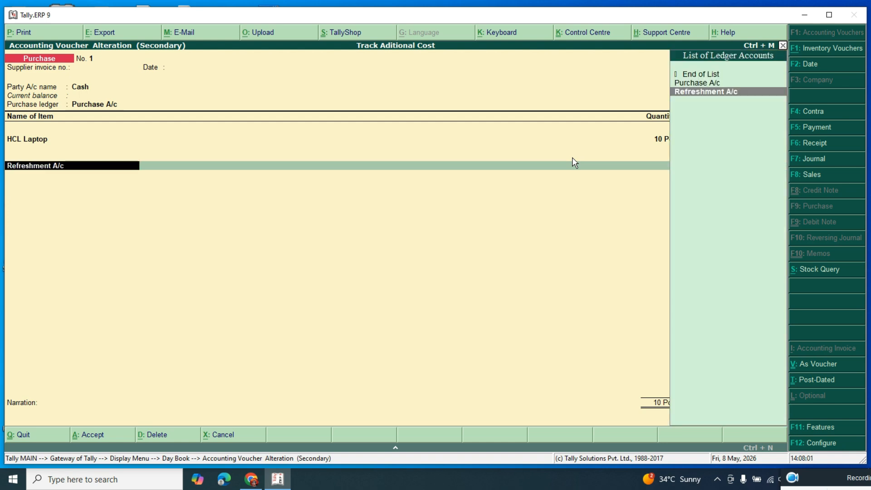
pyautogui.press('Return')
pyautogui.press('Return')
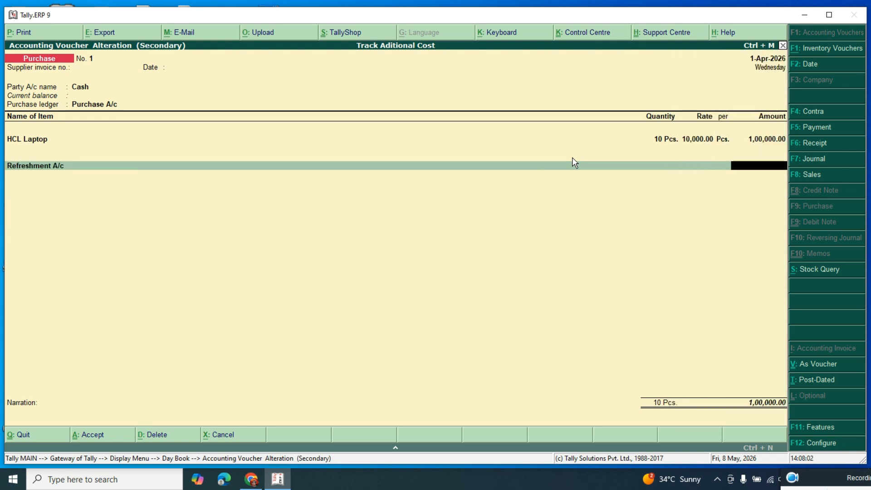
pyautogui.write('2000')
pyautogui.press('Return')
pyautogui.press('Return')
pyautogui.press('Return')
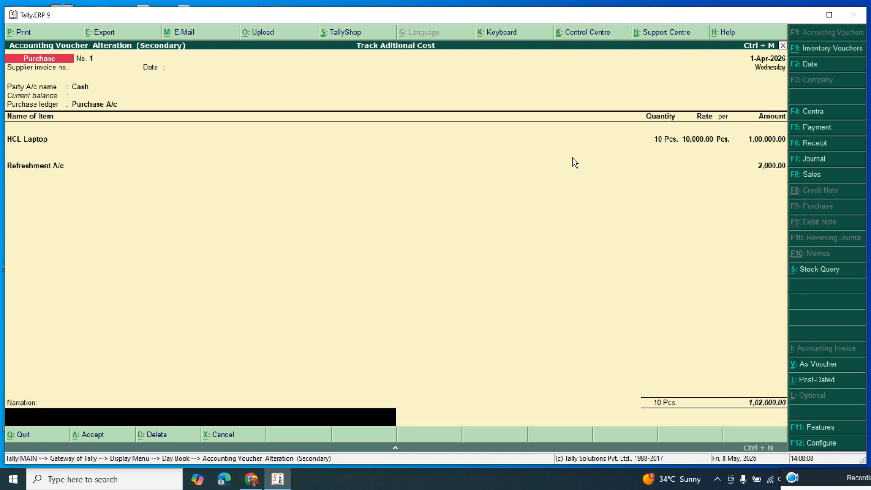
pyautogui.press('Return')
pyautogui.press('Return')
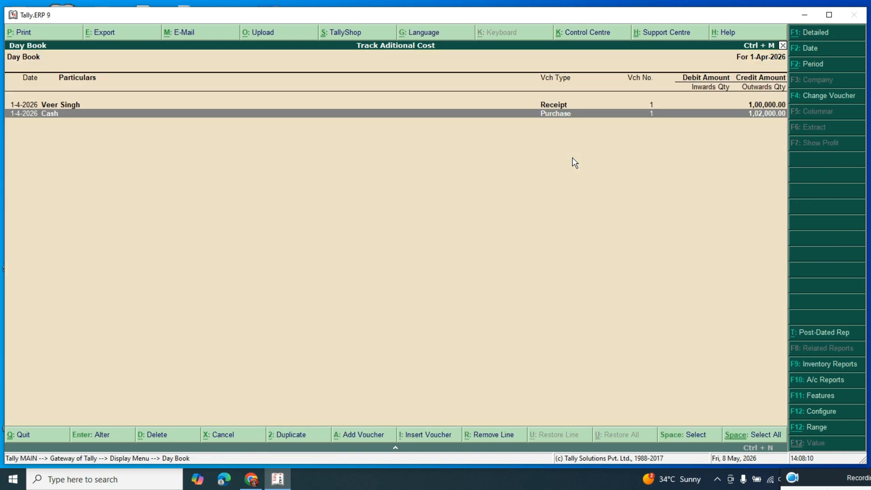
# Reopen the Stock Summary in detailed view to examine the HCL Laptop's closing rate after the added expense, and return to the Gateway of Tally
pyautogui.press('Escape')
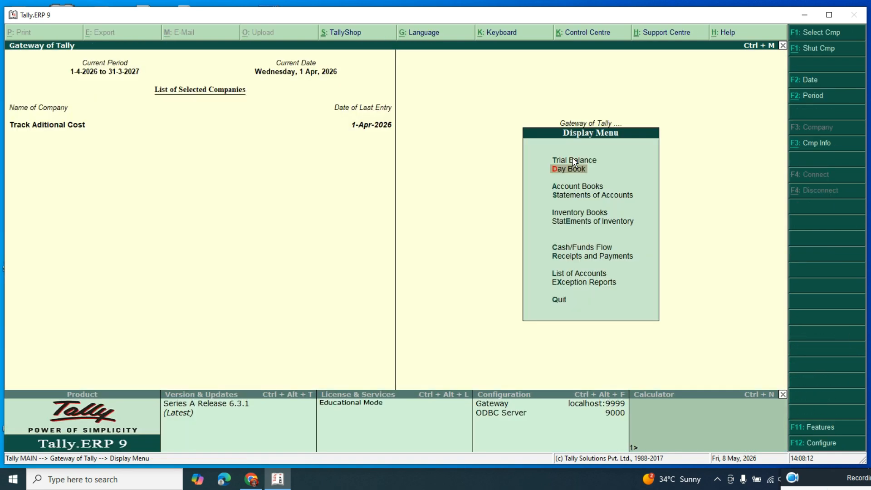
pyautogui.press('Escape')
pyautogui.press('Up')
pyautogui.press('Up')
pyautogui.press('Return')
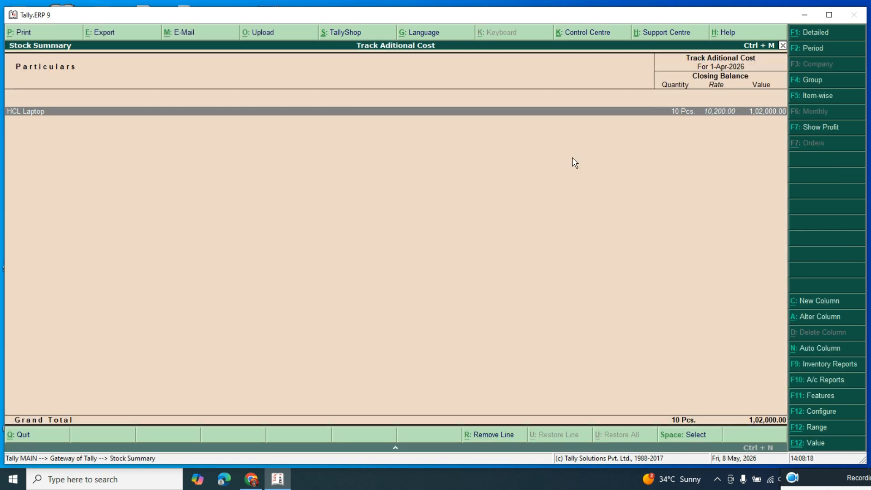
pyautogui.hotkey('alt', 'F1')
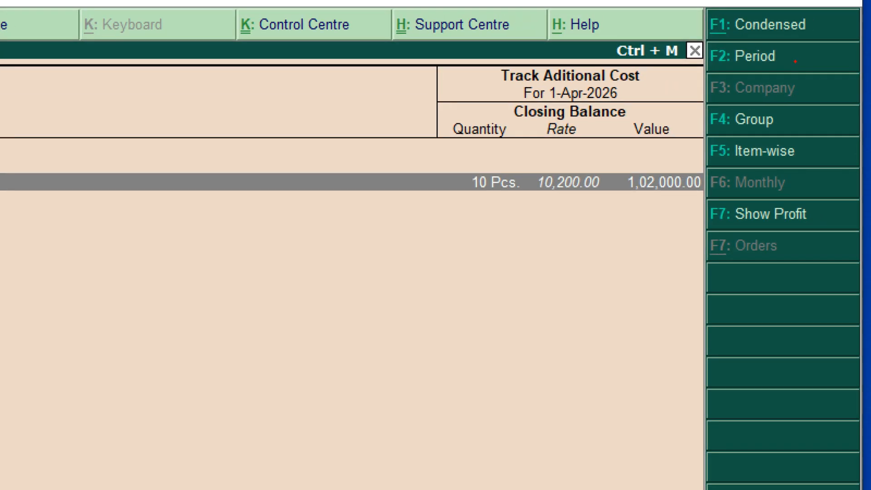
pyautogui.moveTo(531, 165)
pyautogui.mouseDown()
pyautogui.moveTo(547, 200)
pyautogui.moveTo(602, 199)
pyautogui.mouseUp()
pyautogui.moveTo(529, 165)
pyautogui.mouseDown()
pyautogui.moveTo(554, 204)
pyautogui.moveTo(608, 205)
pyautogui.mouseUp()
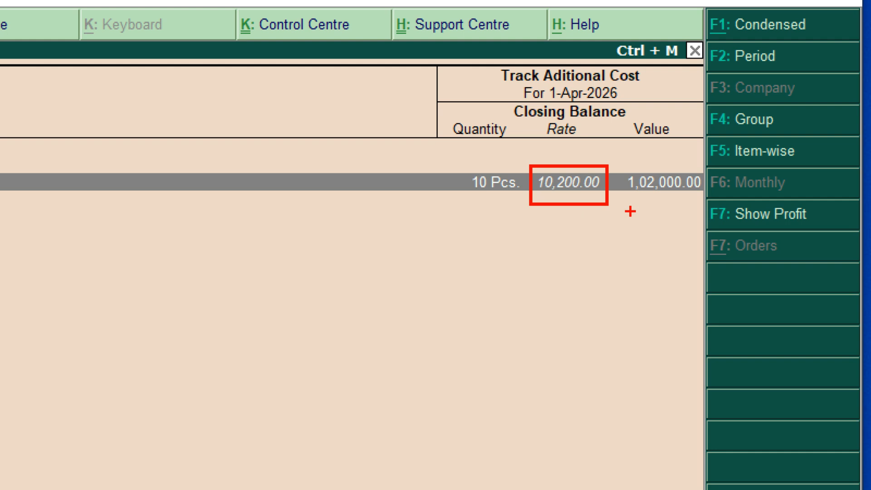
pyautogui.press('Escape')
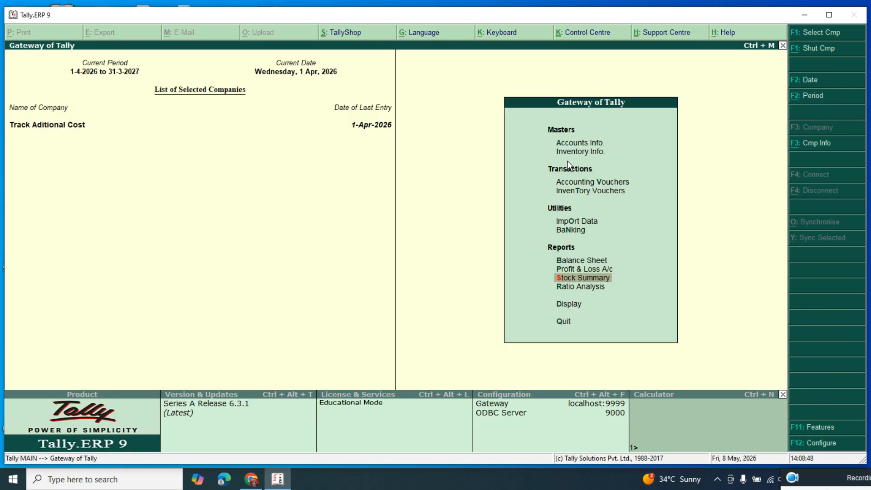